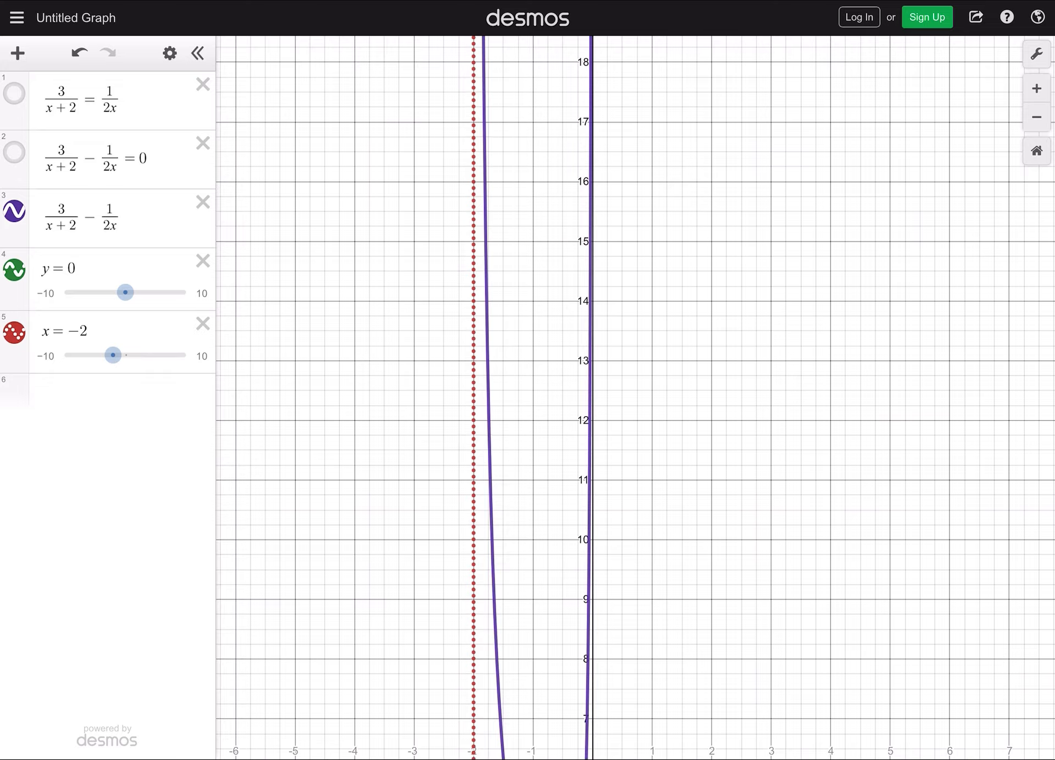
# - Add the vertical line x = 0 as a new expression below x = −2
pyautogui.moveTo(687, 330); pyautogui.dragTo(689, 480)
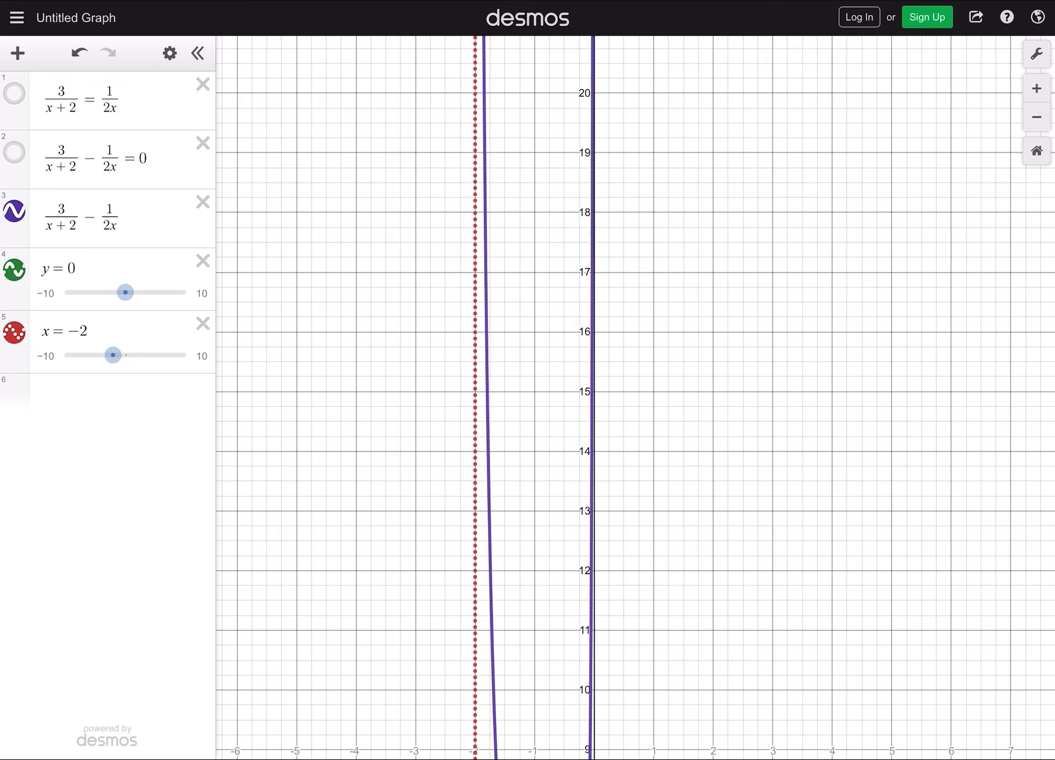
pyautogui.click(122, 393)
pyautogui.write('x')
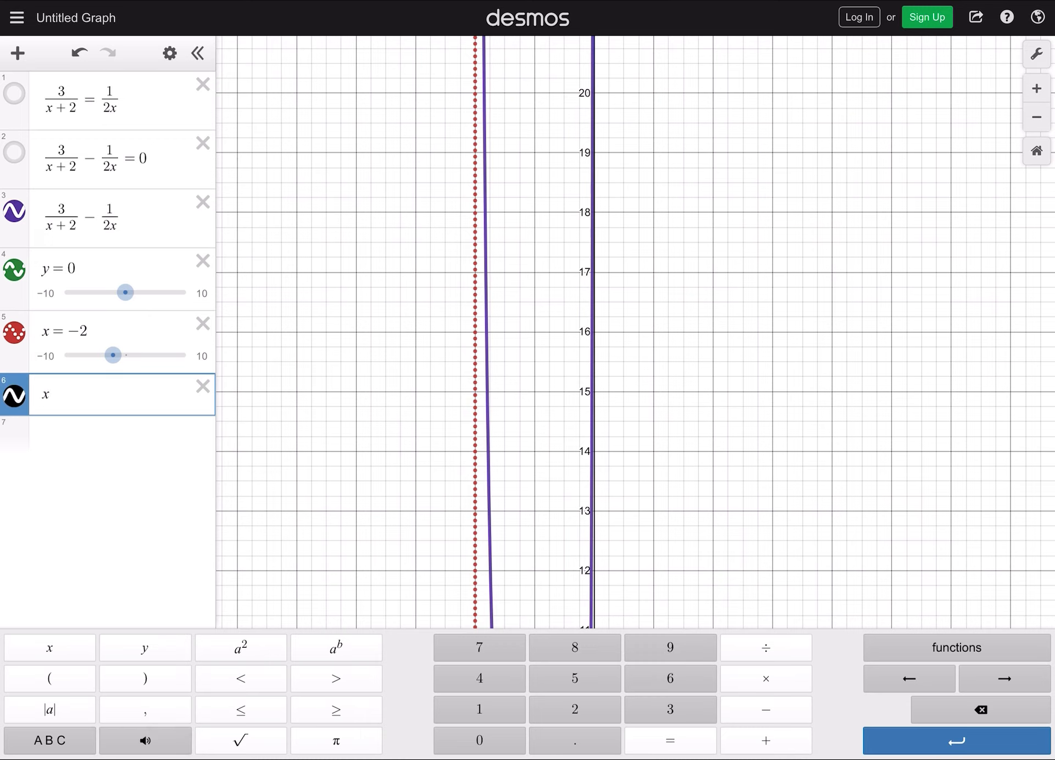
pyautogui.write('=0')
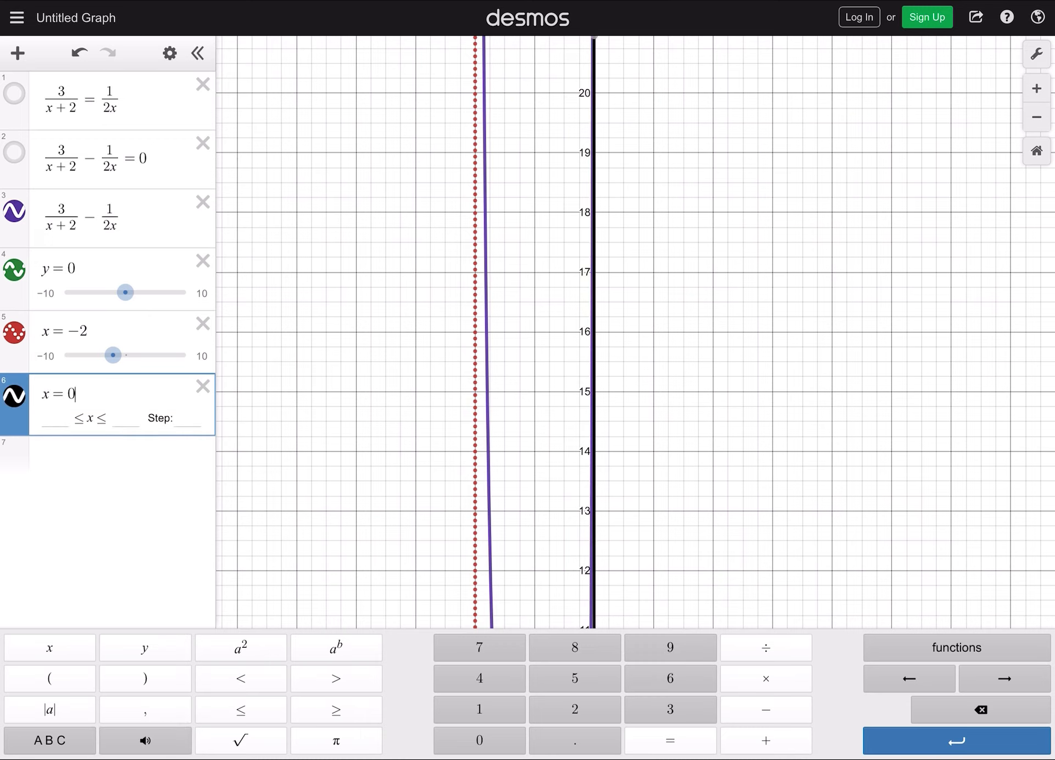
# - Change the x = 0 line to a dotted style, keeping its black colour
pyautogui.click(170, 53)
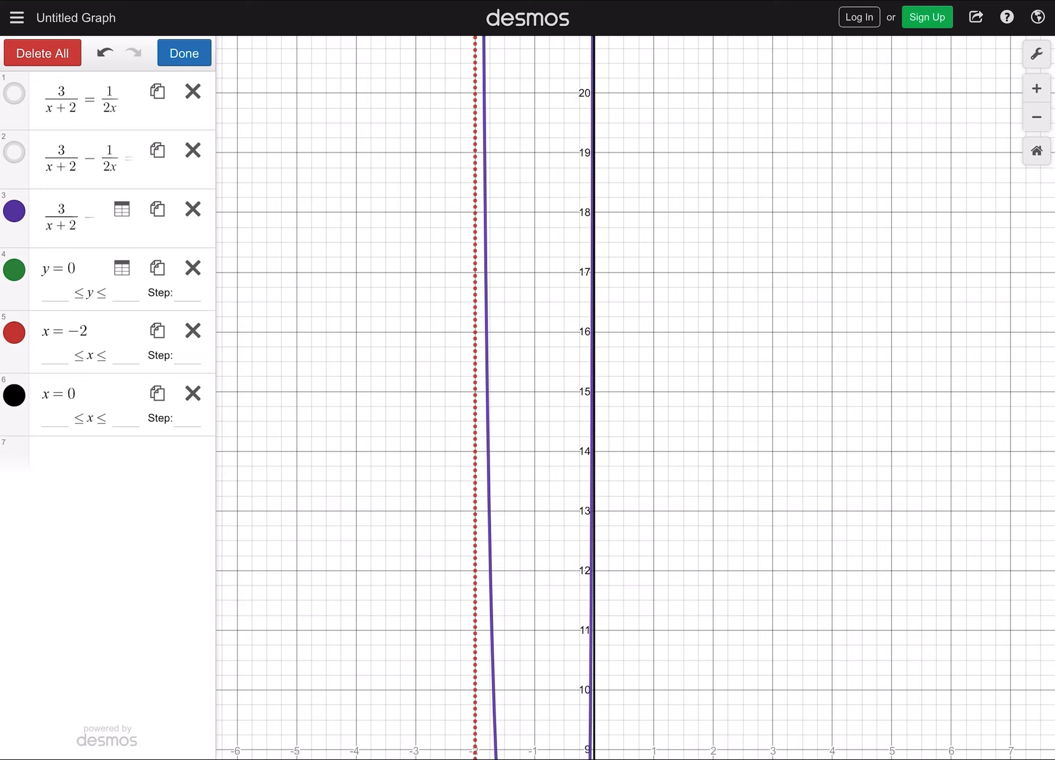
pyautogui.click(14, 394)
pyautogui.click(184, 422)
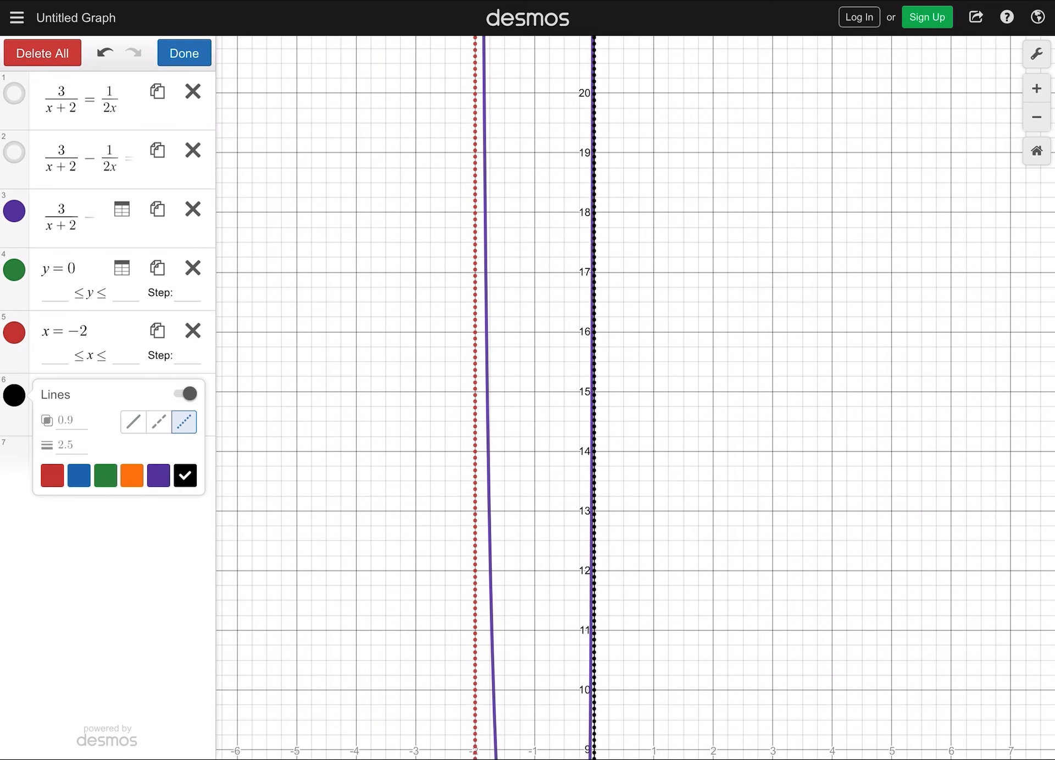
pyautogui.click(184, 53)
# - Examine how the purple curve's middle branch behaves between x = −2 and x = 0 as y increases
pyautogui.moveTo(632, 494); pyautogui.dragTo(596, 255)
pyautogui.moveTo(593, 522); pyautogui.dragTo(636, 234)
pyautogui.scroll(5, 597, 478)
pyautogui.moveTo(597, 467); pyautogui.dragTo(630, 538)
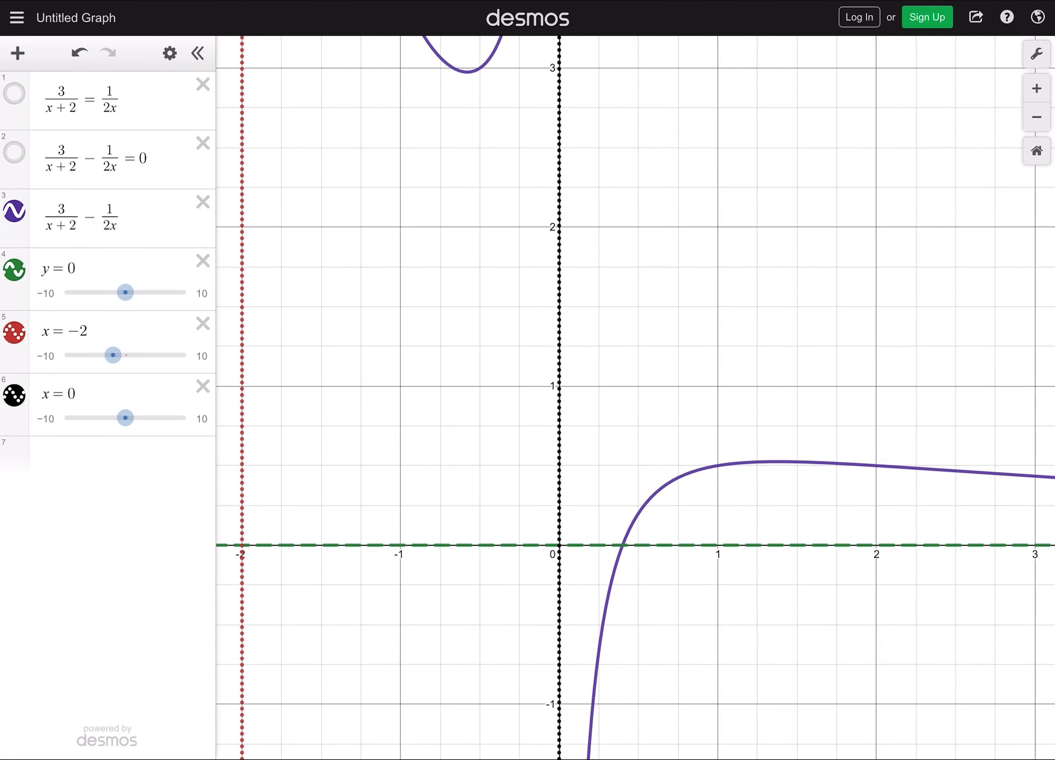
pyautogui.scroll(-3, 607, 594)
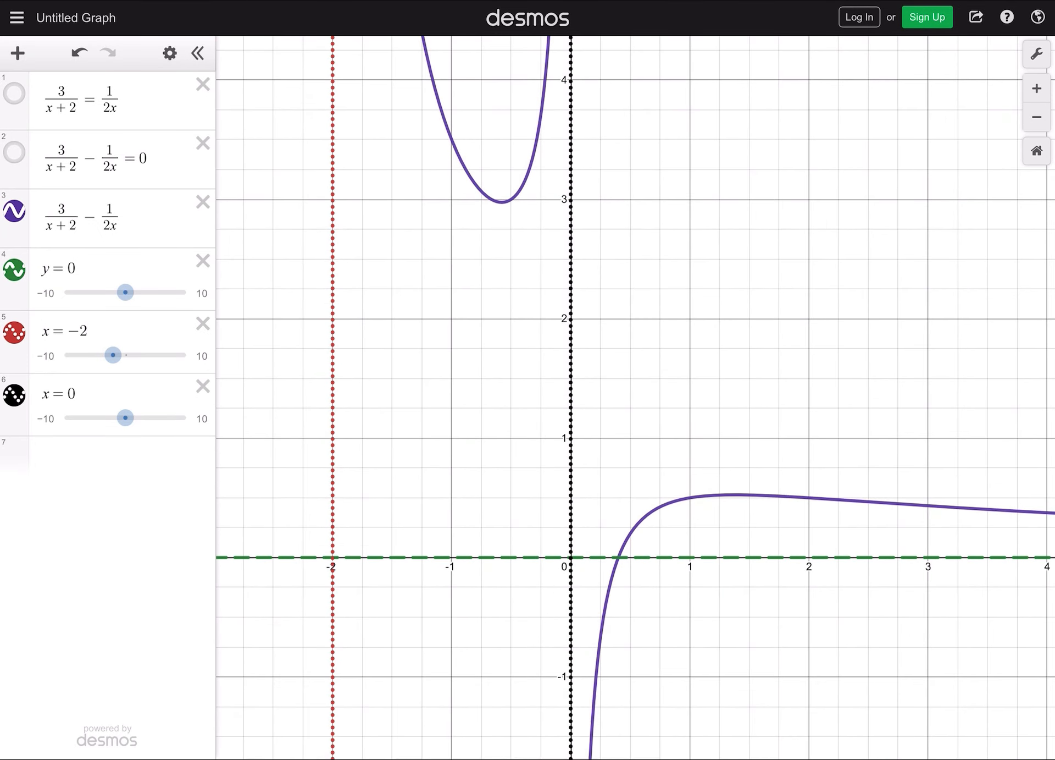
pyautogui.moveTo(632, 275); pyautogui.dragTo(625, 534)
pyautogui.moveTo(627, 275); pyautogui.dragTo(631, 546)
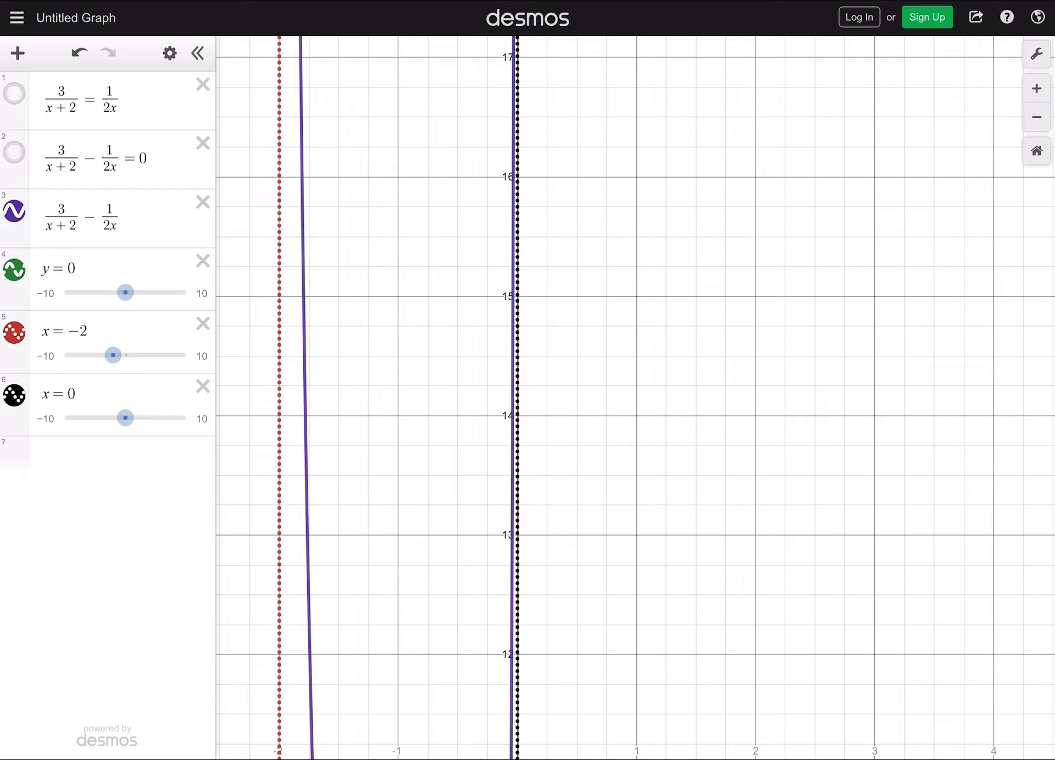
# - Examine the curve for x > 0 near x = 0 toward negative y-values, and its end behaviour along y = 0
pyautogui.moveTo(632, 632); pyautogui.dragTo(592, 222)
pyautogui.moveTo(632, 605); pyautogui.dragTo(641, 313)
pyautogui.moveTo(632, 549); pyautogui.dragTo(634, 386)
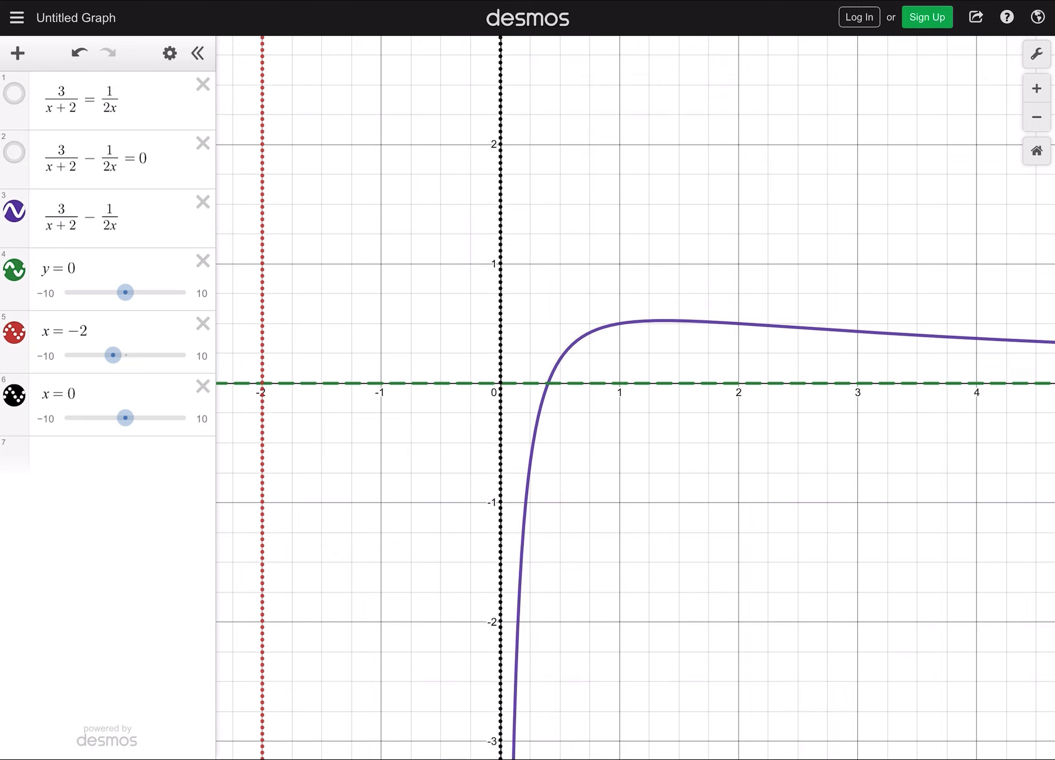
pyautogui.moveTo(632, 550); pyautogui.dragTo(628, 342)
pyautogui.moveTo(632, 604); pyautogui.dragTo(639, 247)
pyautogui.moveTo(635, 440); pyautogui.dragTo(625, 307)
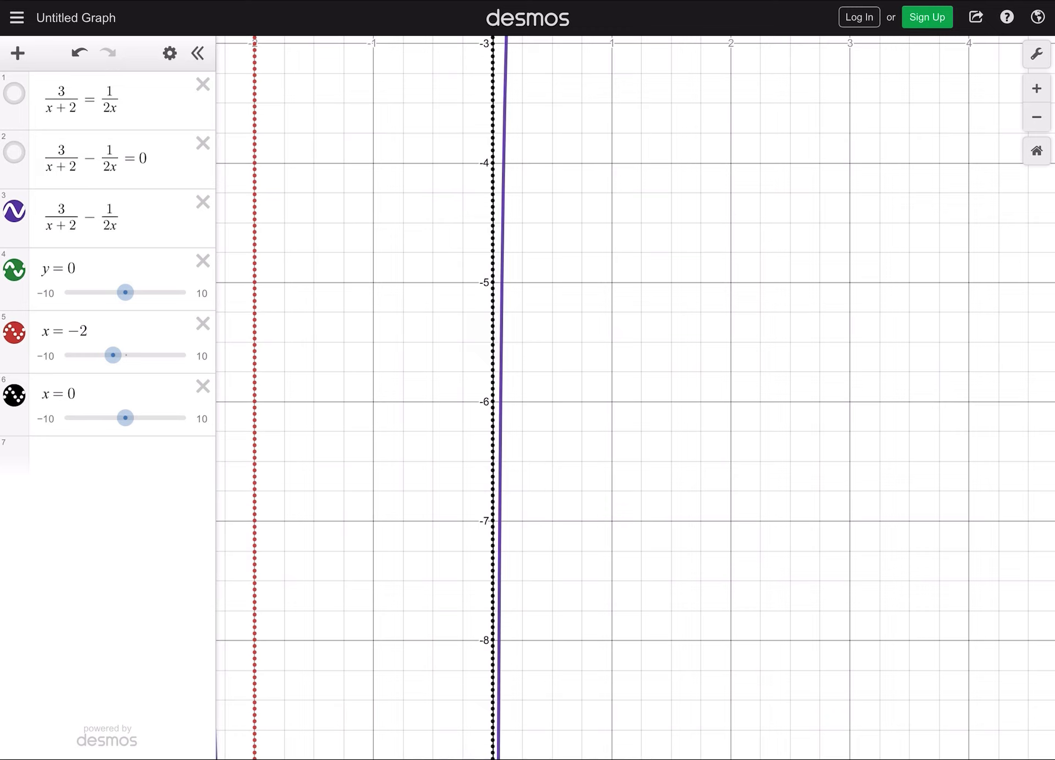
pyautogui.moveTo(632, 220); pyautogui.dragTo(678, 645)
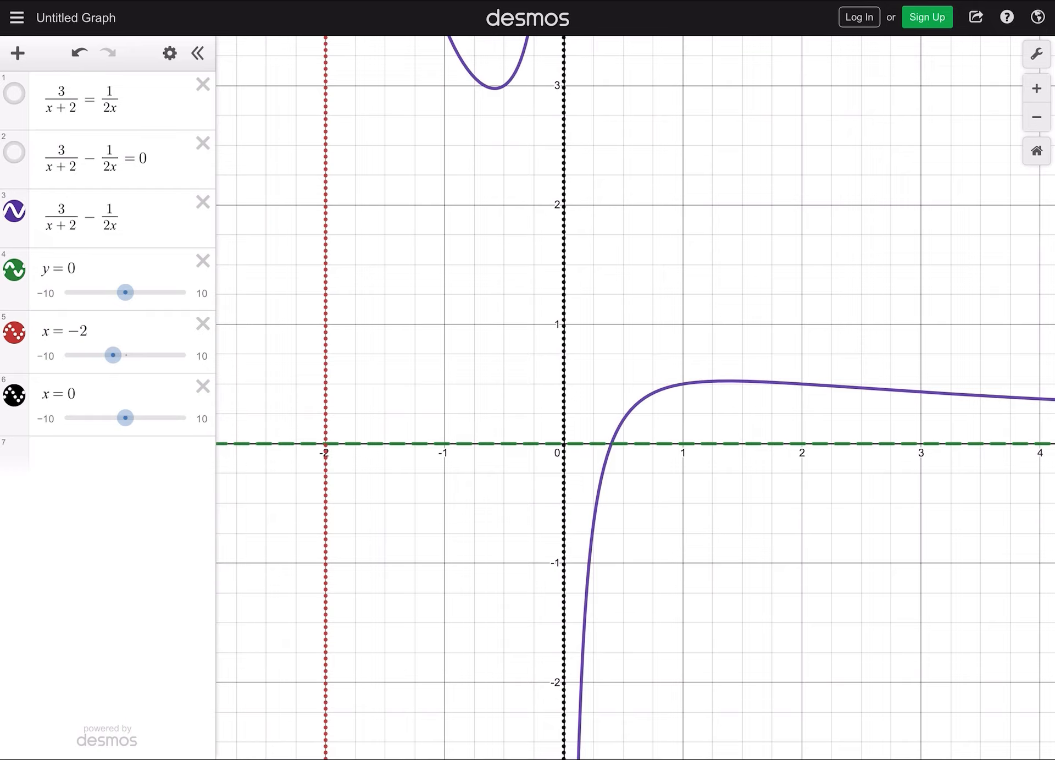
pyautogui.scroll(-10, 591, 360)
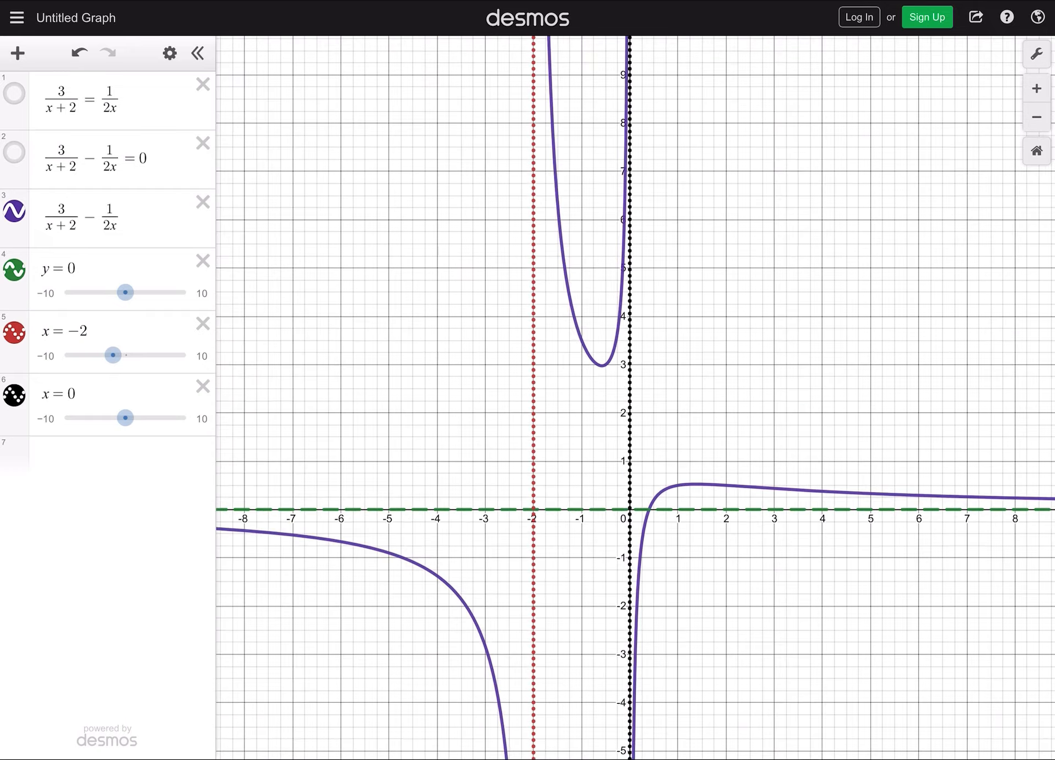
pyautogui.scroll(-5, 539, 382)
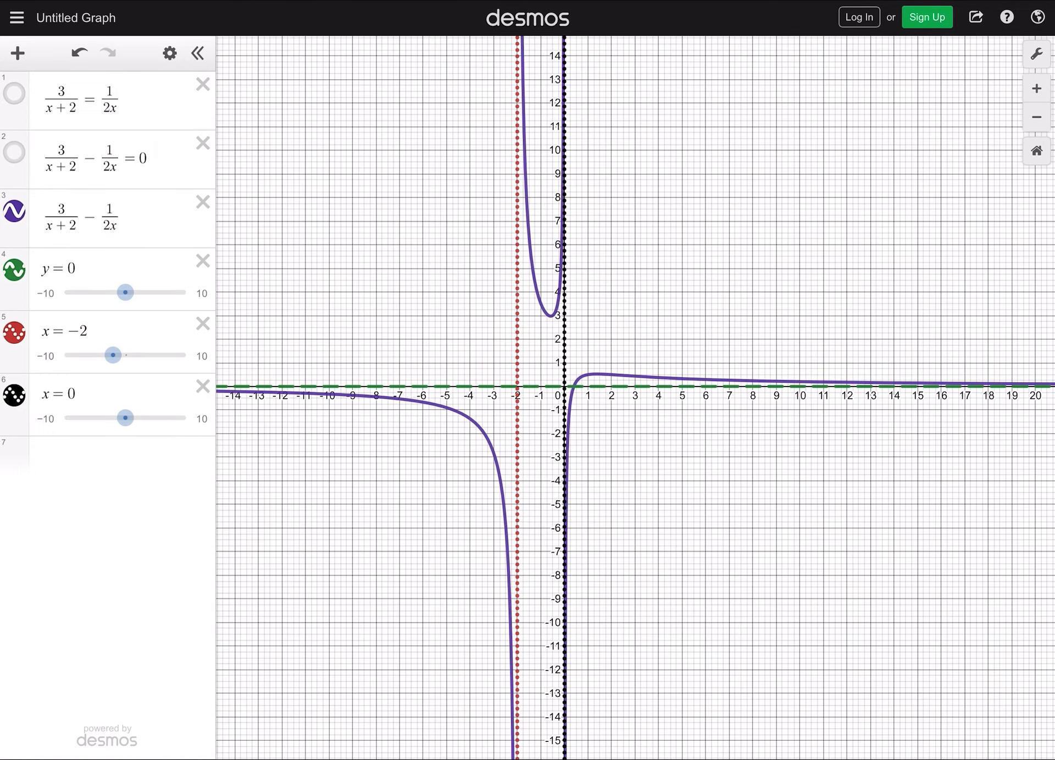
pyautogui.scroll(3, 627, 343)
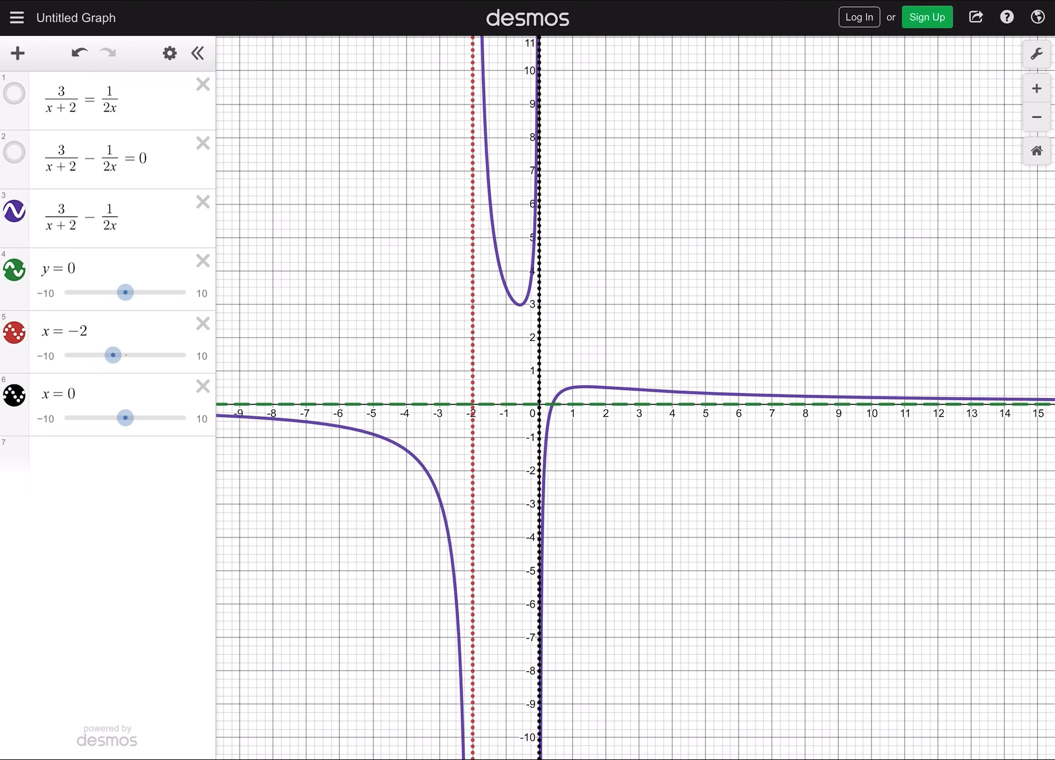
pyautogui.click(1037, 54)
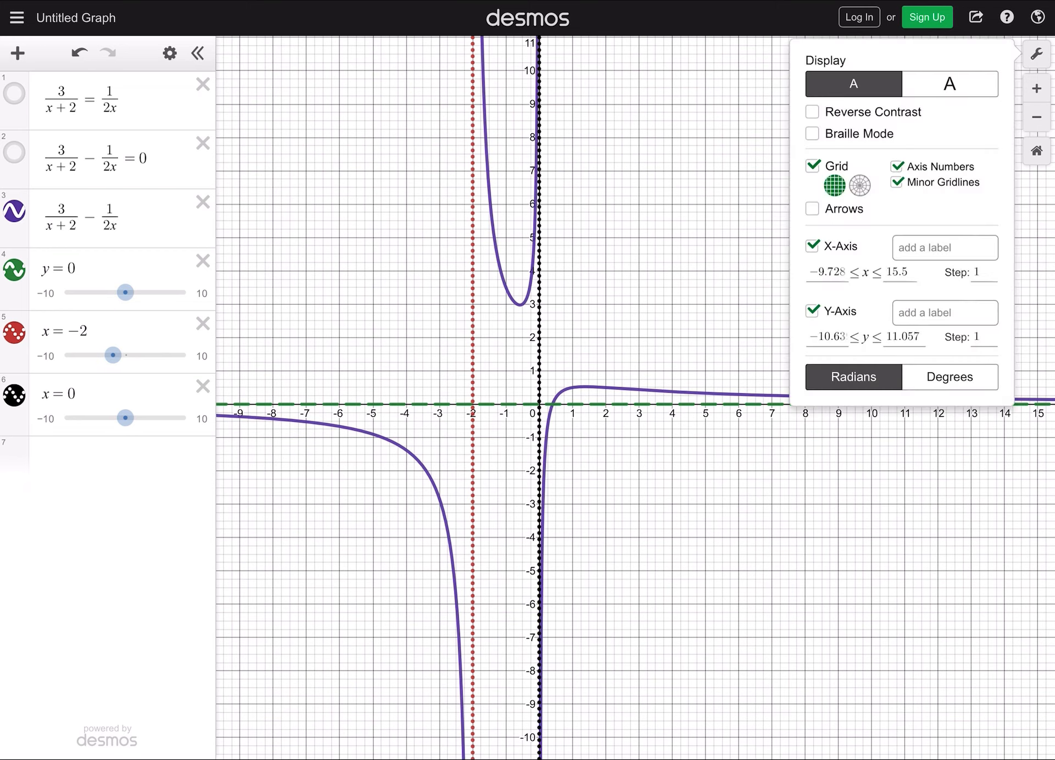
pyautogui.click(984, 272)
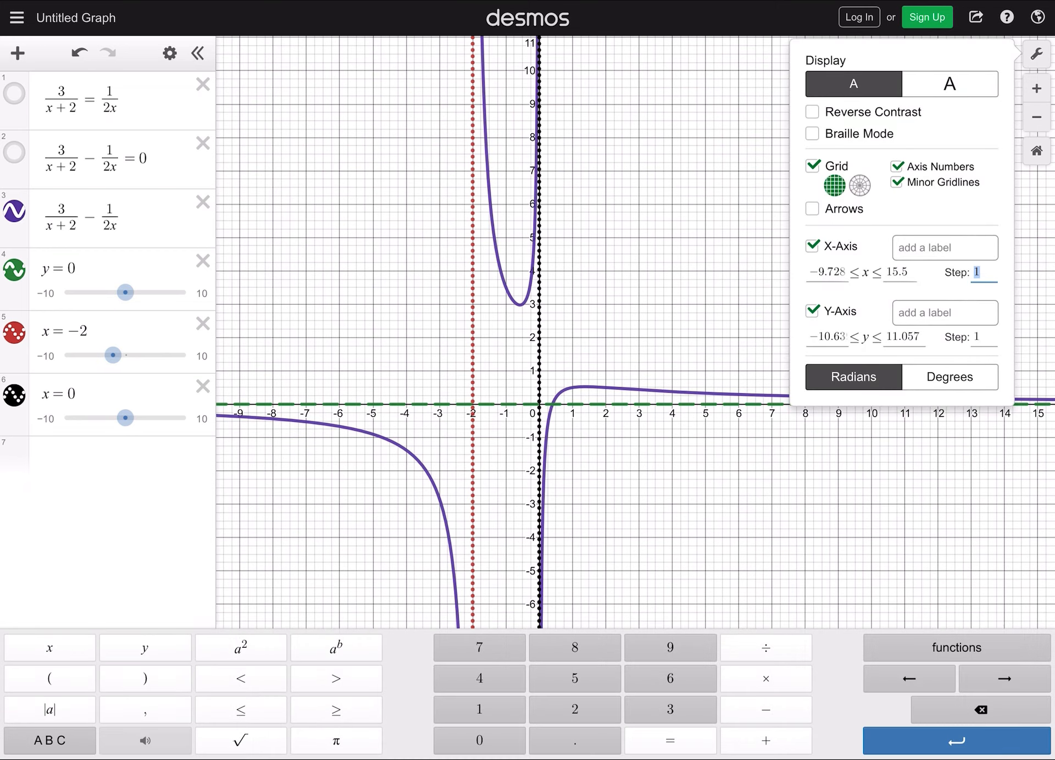
pyautogui.click(984, 337)
pyautogui.click(636, 495)
# - Show the coordinates of the point where the curve 3/(x+2) − 1/(2x) crosses the x-axis
pyautogui.scroll(5, 567, 405)
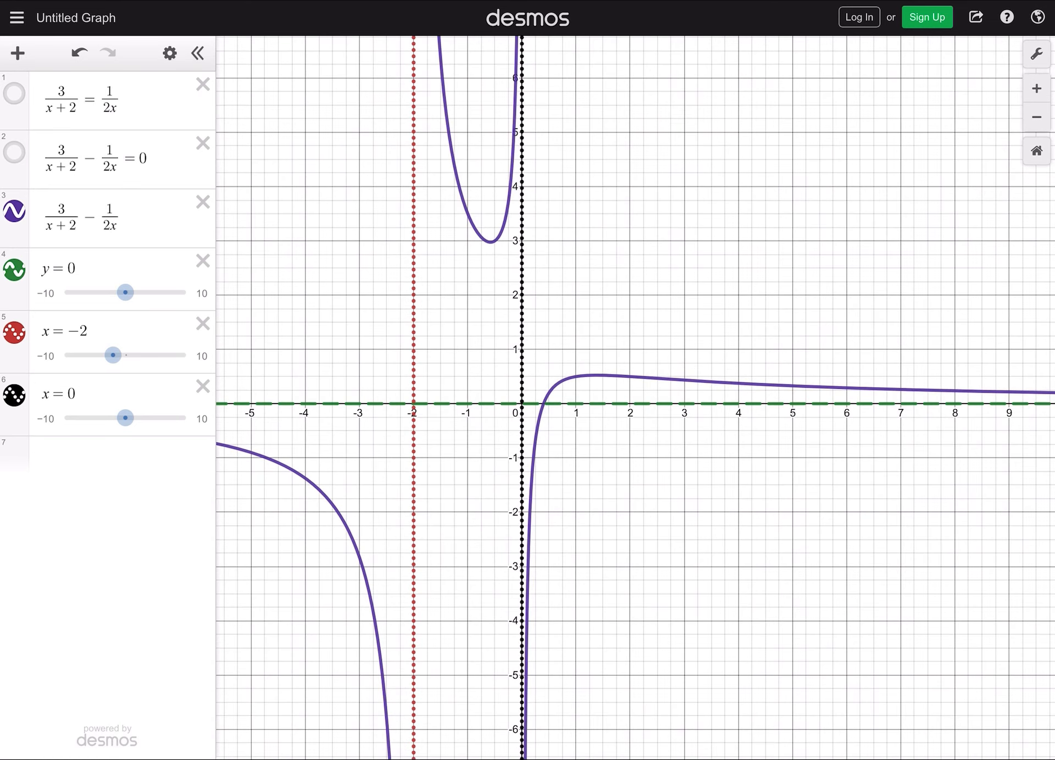
pyautogui.moveTo(599, 418); pyautogui.dragTo(670, 381)
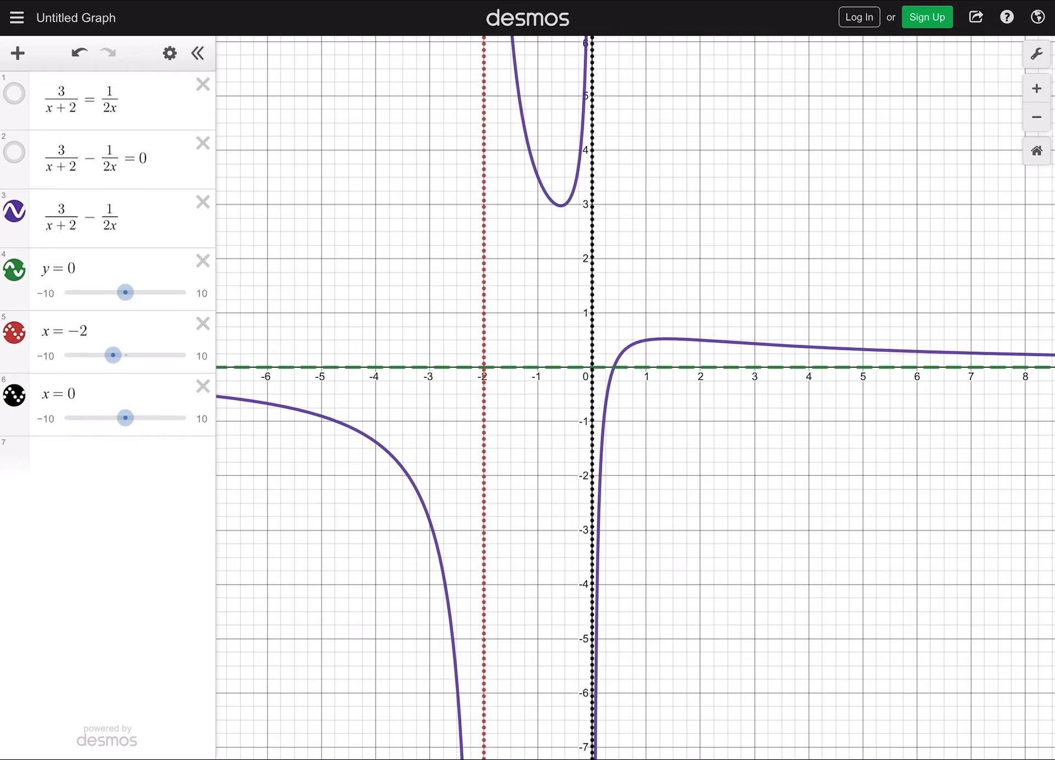
pyautogui.scroll(10, 608, 497)
pyautogui.scroll(-18, 585, 569)
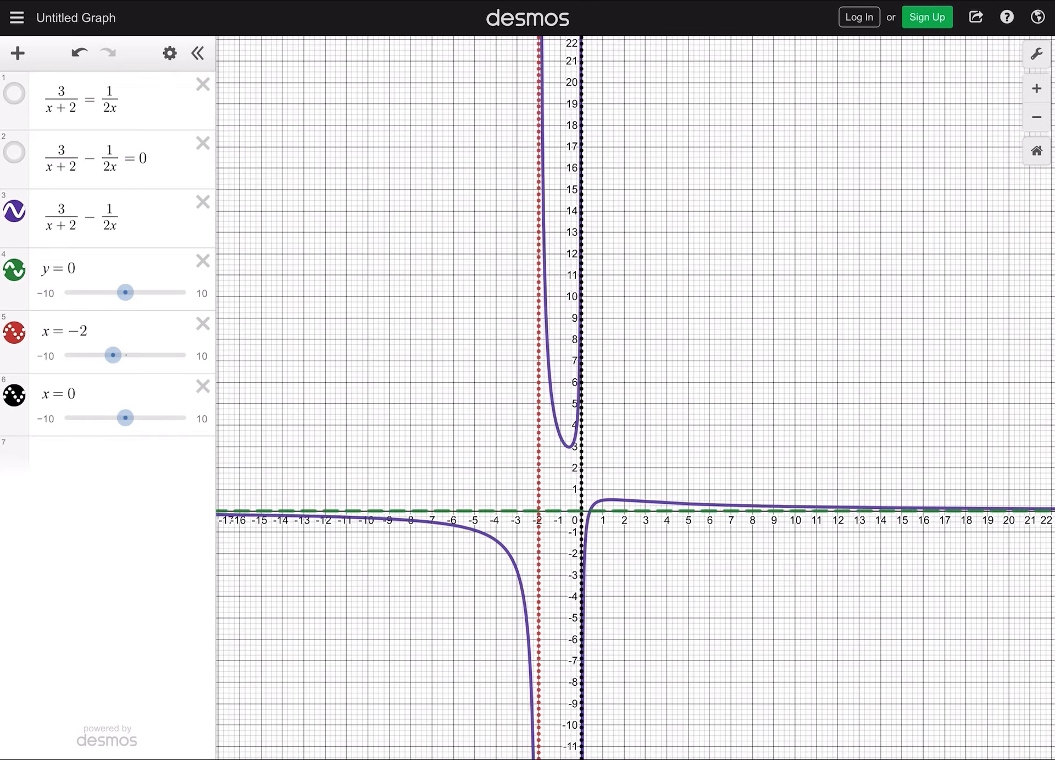
pyautogui.scroll(-6, 631, 565)
pyautogui.moveTo(631, 565); pyautogui.dragTo(609, 429)
pyautogui.scroll(8, 648, 457)
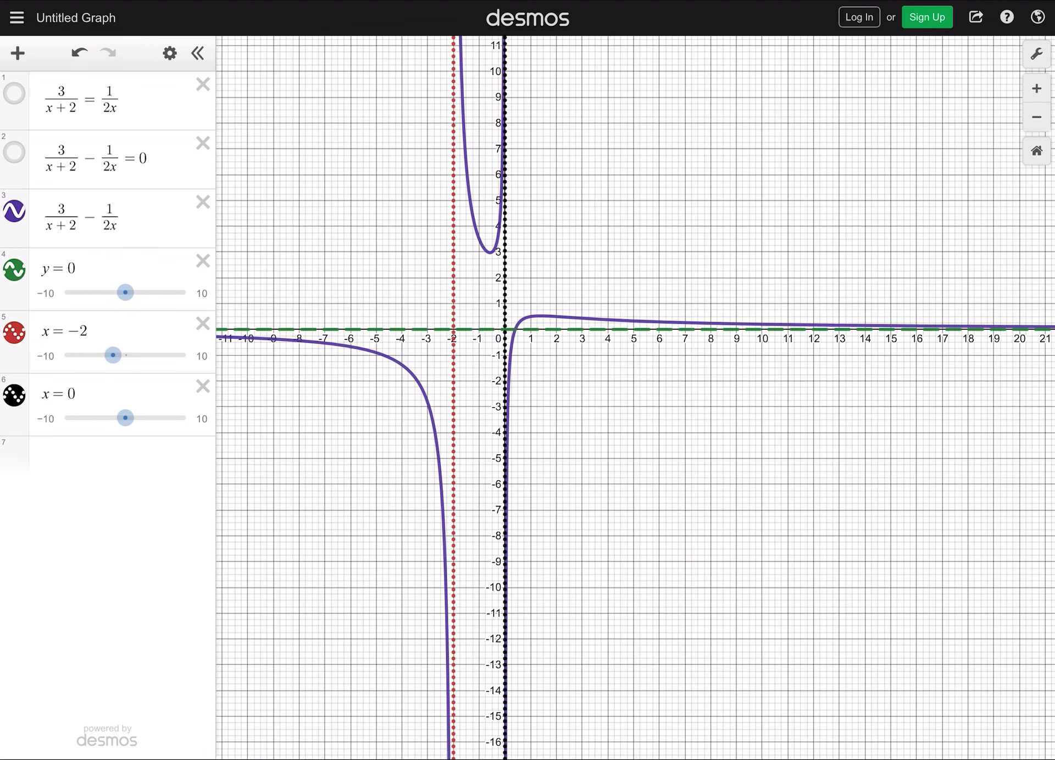
pyautogui.moveTo(627, 418); pyautogui.dragTo(669, 512)
pyautogui.scroll(8, 543, 458)
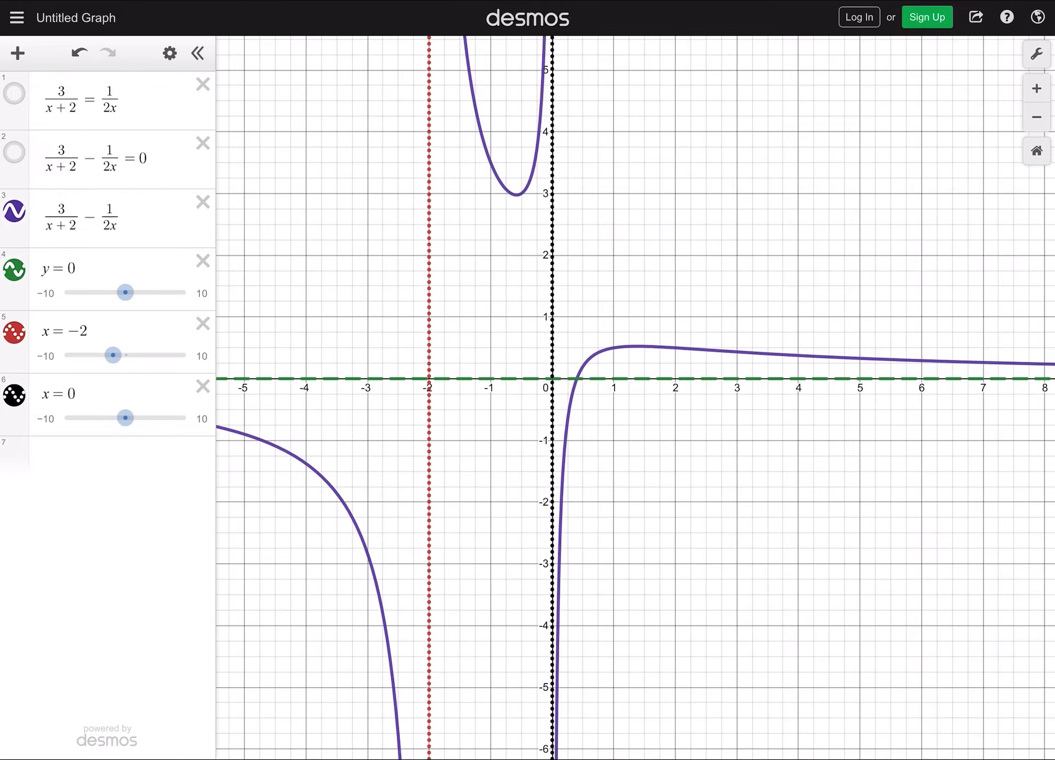
pyautogui.scroll(8, 600, 374)
pyautogui.click(538, 388)
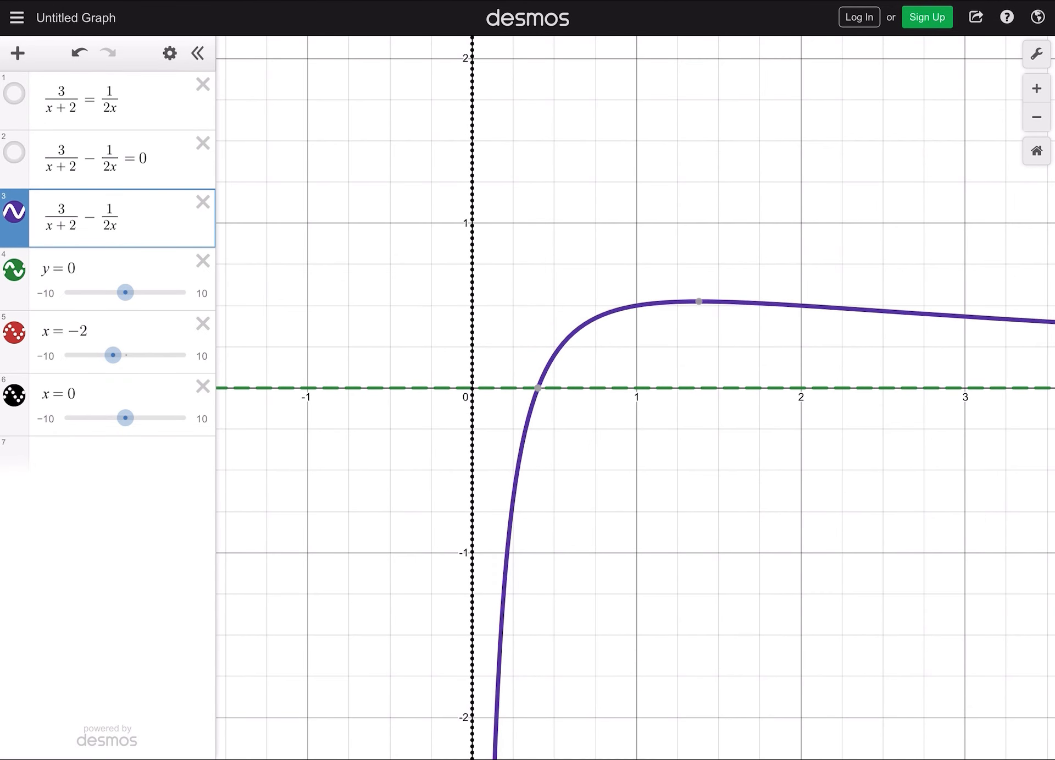
pyautogui.click(538, 388)
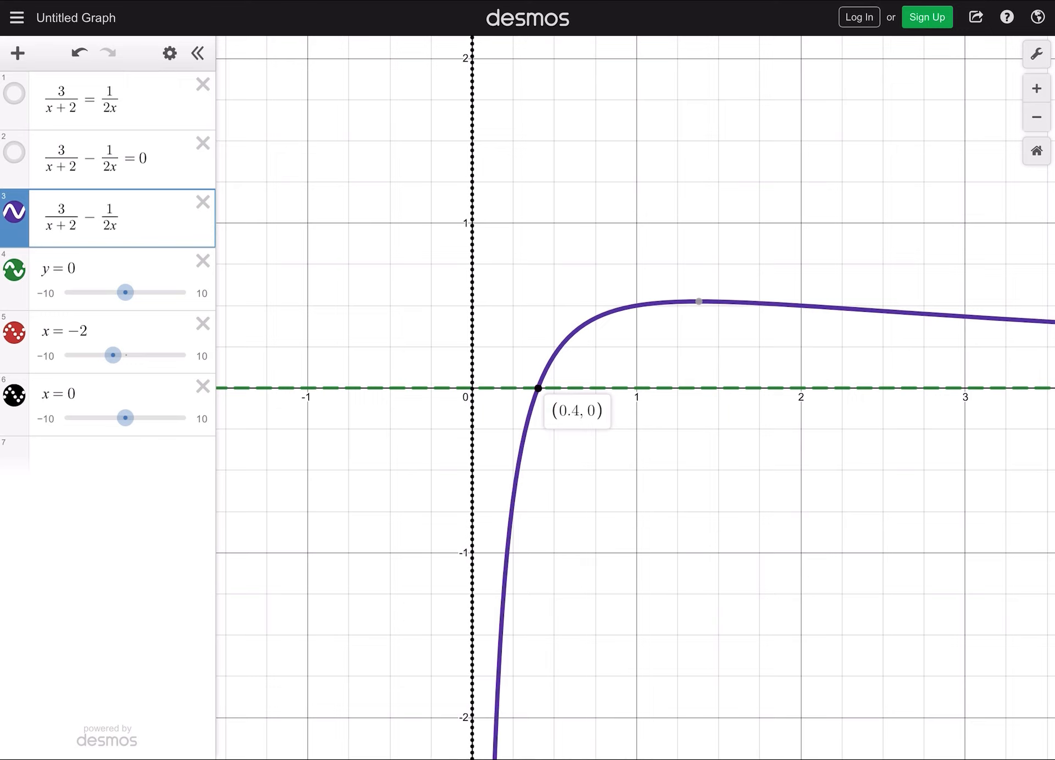